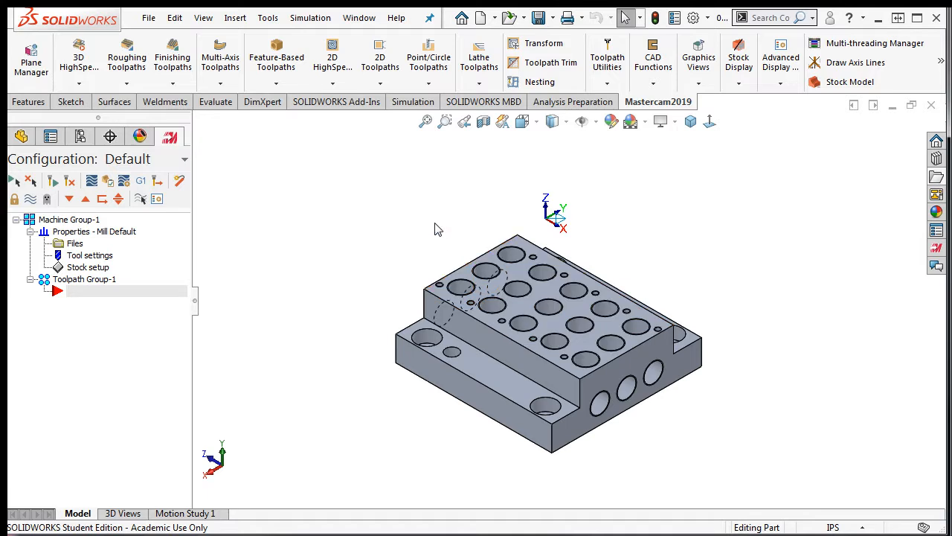
Start a 2D Facing toolpath and chain the raised block's top boundary from one edge with Propagate along Tool Plane
click(383, 87)
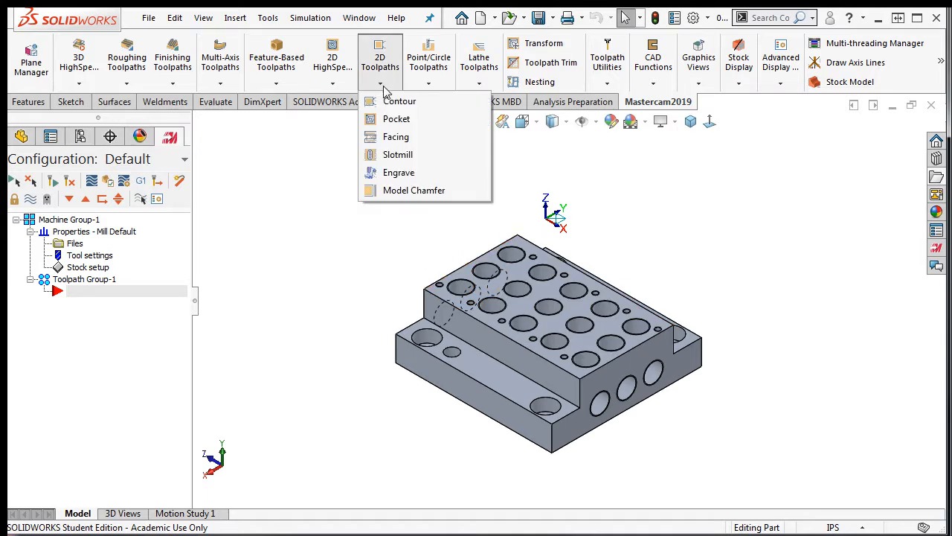
click(392, 137)
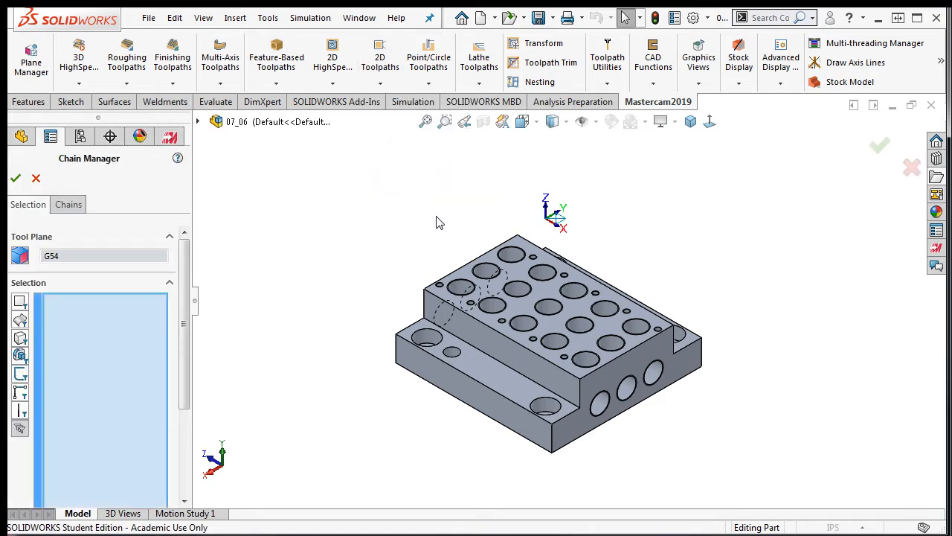
click(485, 256)
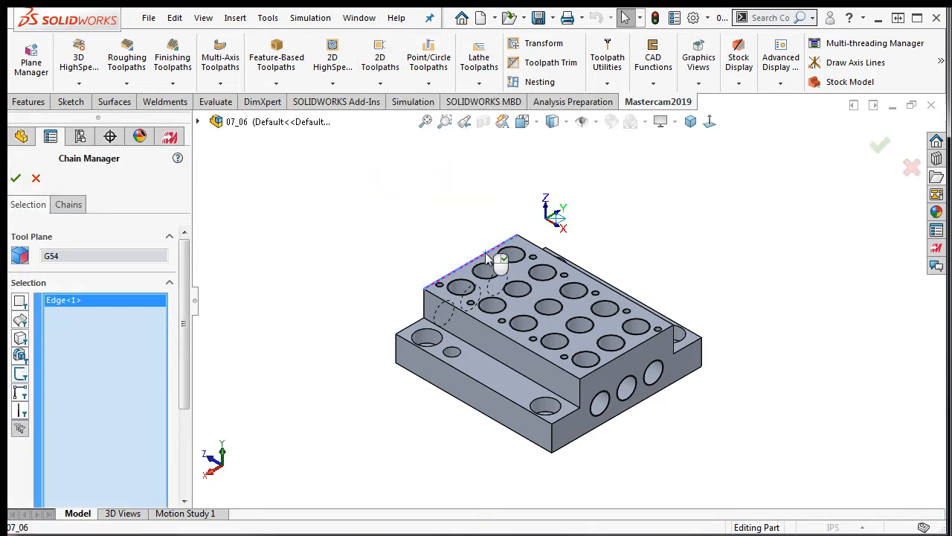
drag(185, 289, 185, 383)
click(162, 418)
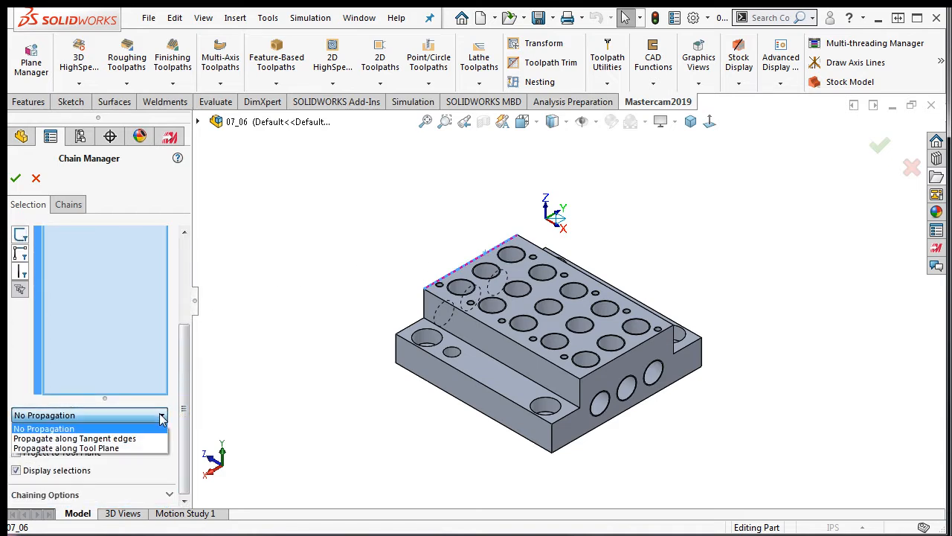
click(89, 448)
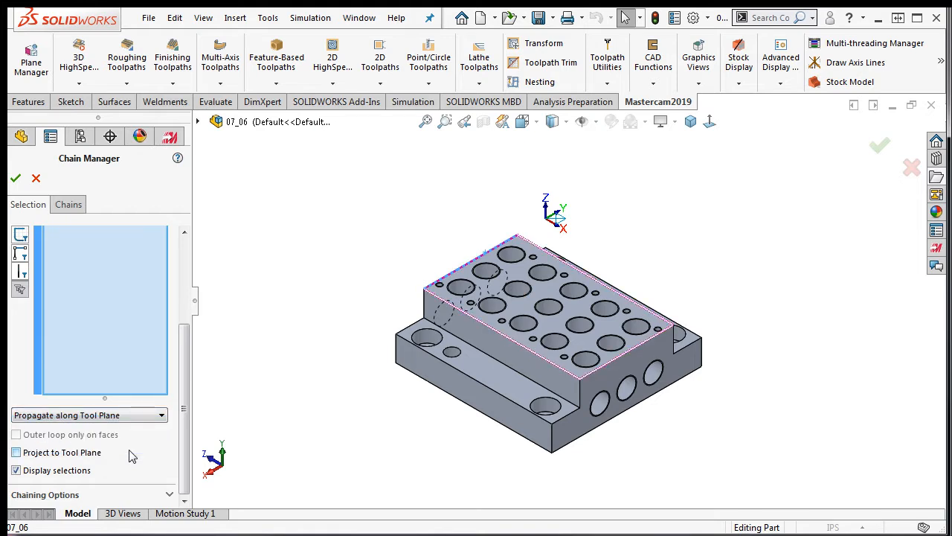
click(15, 177)
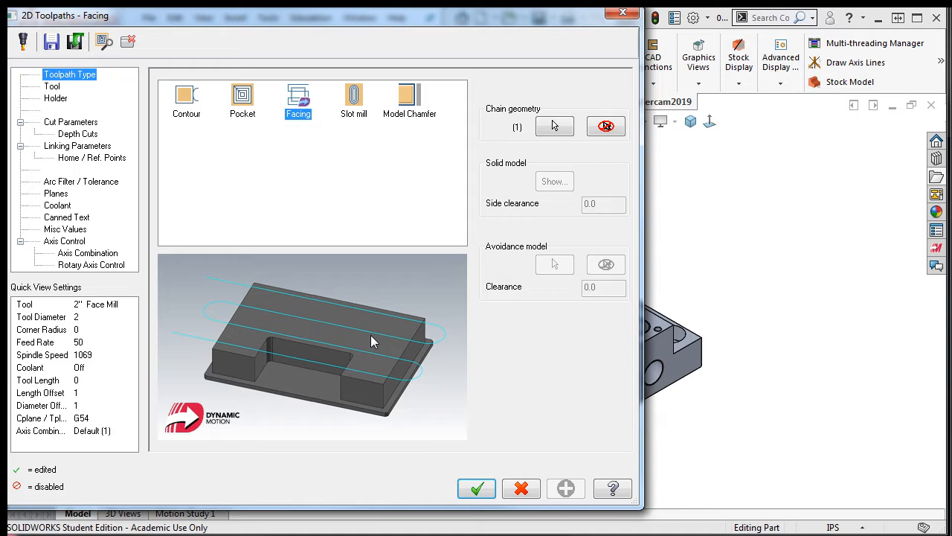
Filter the library's face mills to diameters greater than 3.0, taken from the base's short lower edge, and select the 4" FACE MILL
click(57, 87)
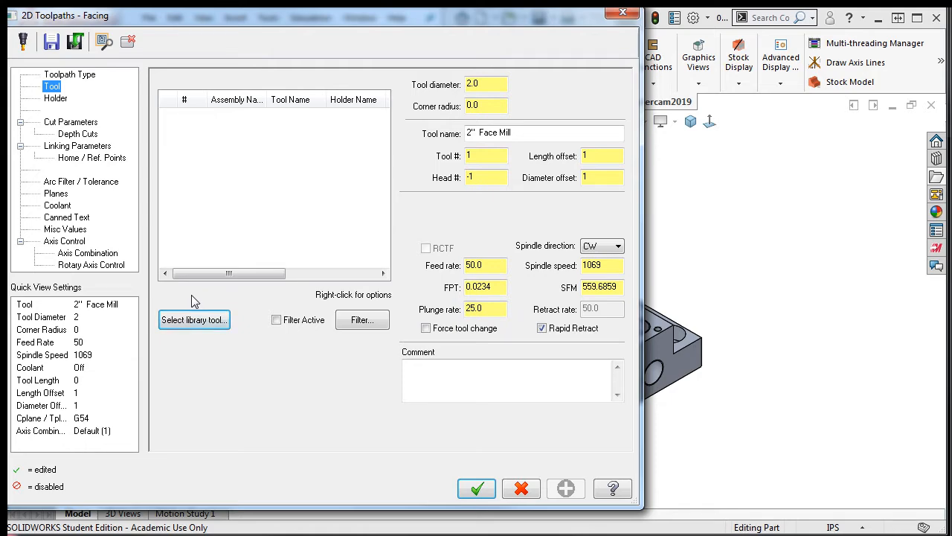
click(196, 320)
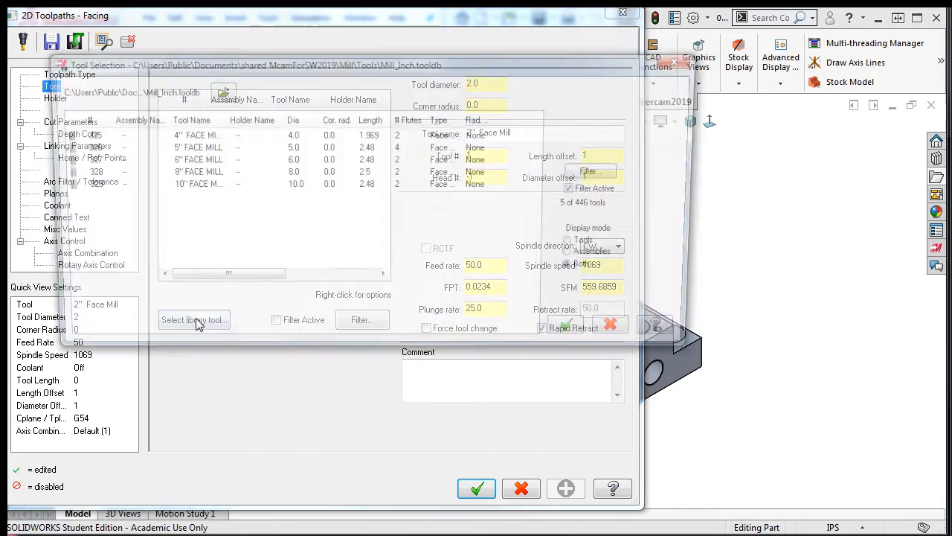
click(601, 171)
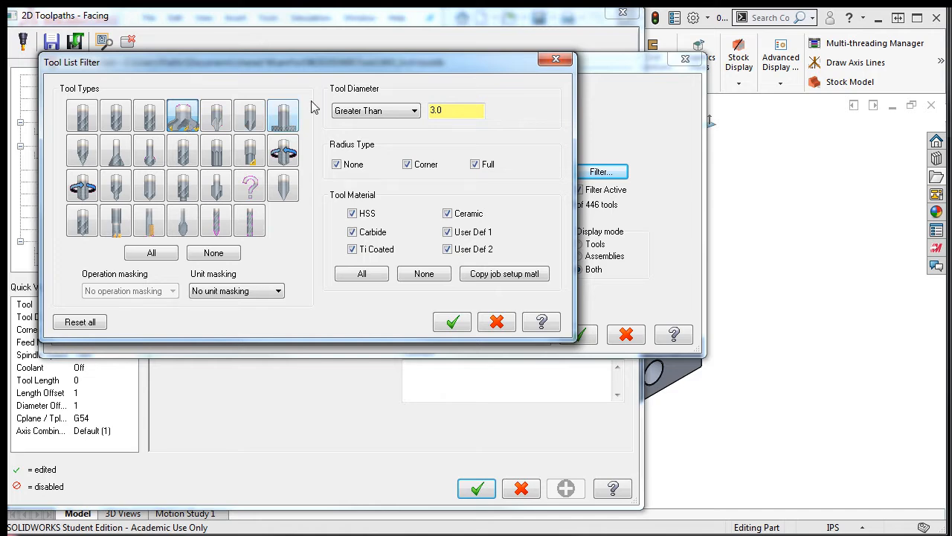
click(412, 111)
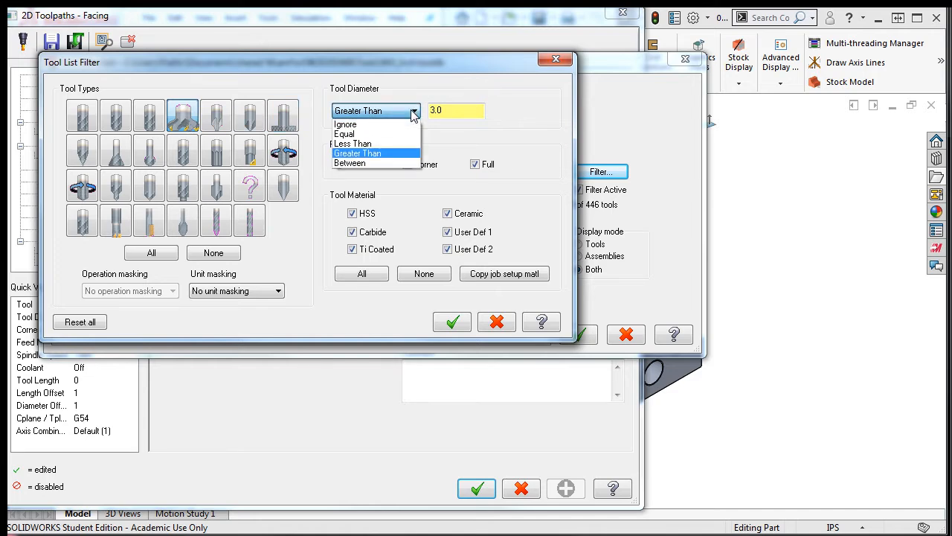
click(390, 154)
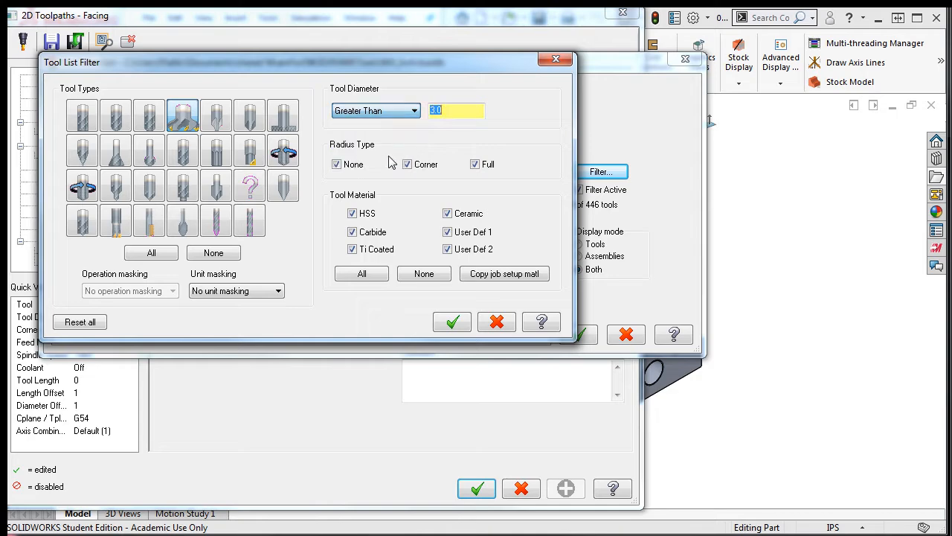
right_click(467, 111)
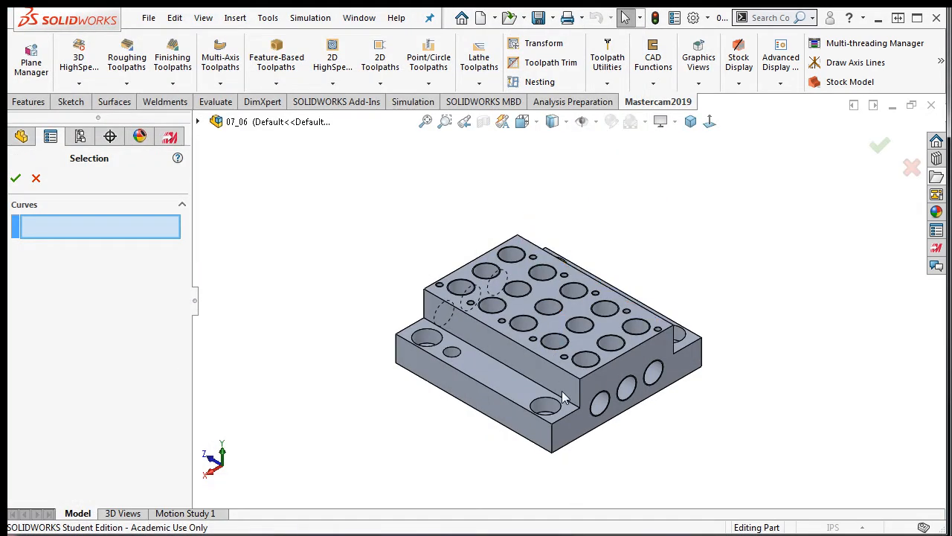
click(587, 441)
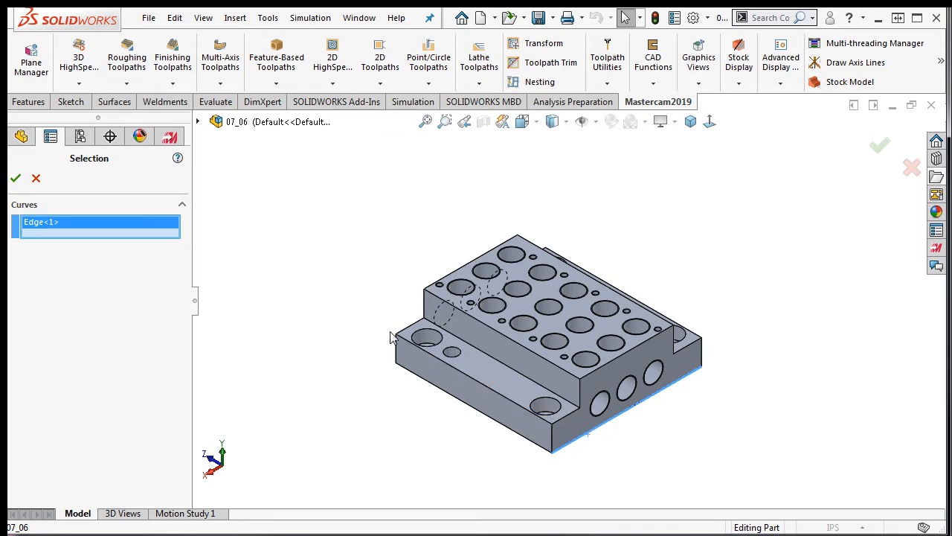
click(15, 177)
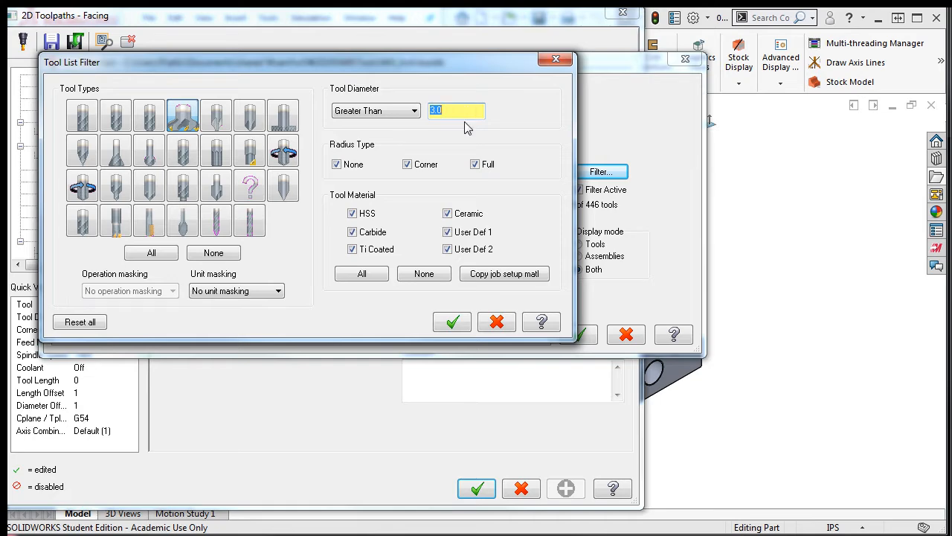
click(453, 322)
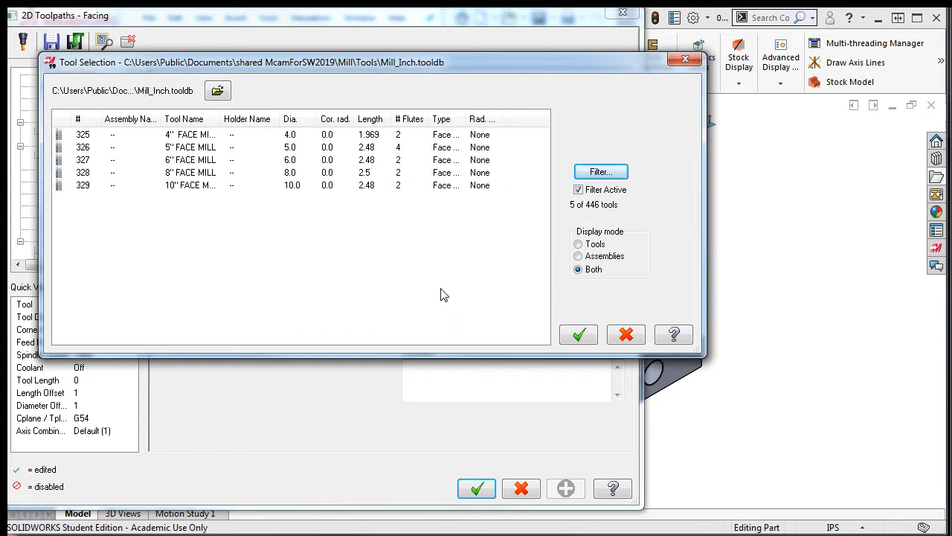
click(199, 137)
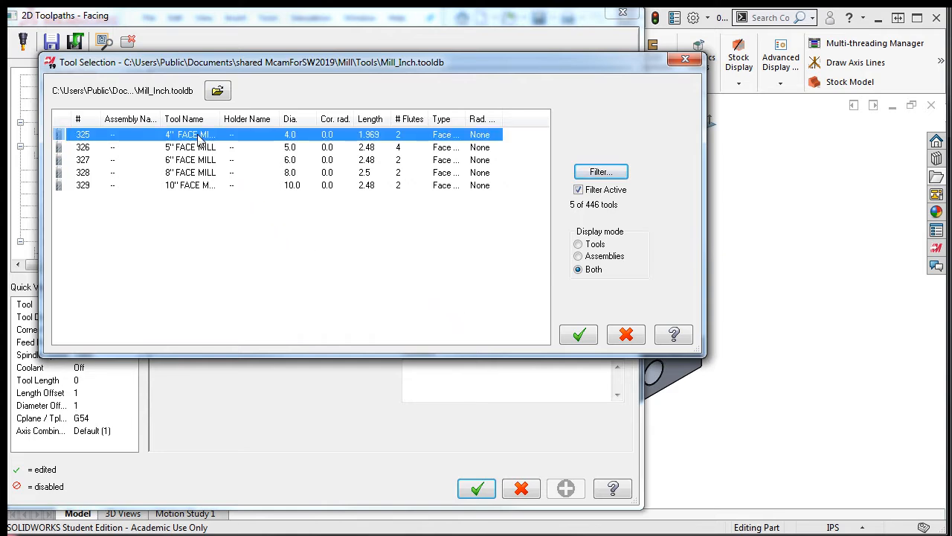
click(578, 334)
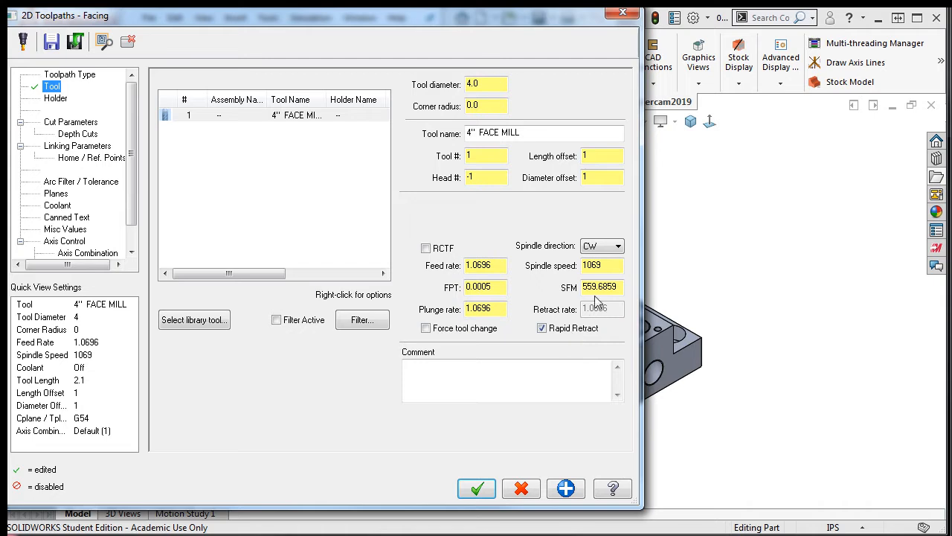
Set the face mill's SFM to 1100 and its feed per tooth to 0.01
drag(619, 290, 568, 291)
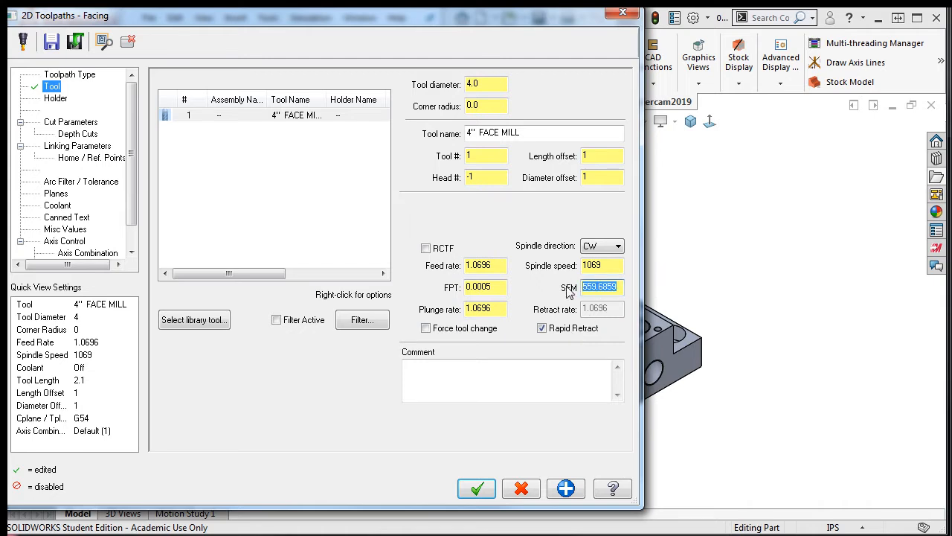
text(1100)
key(Return)
drag(480, 287, 446, 287)
key(BackSpace)
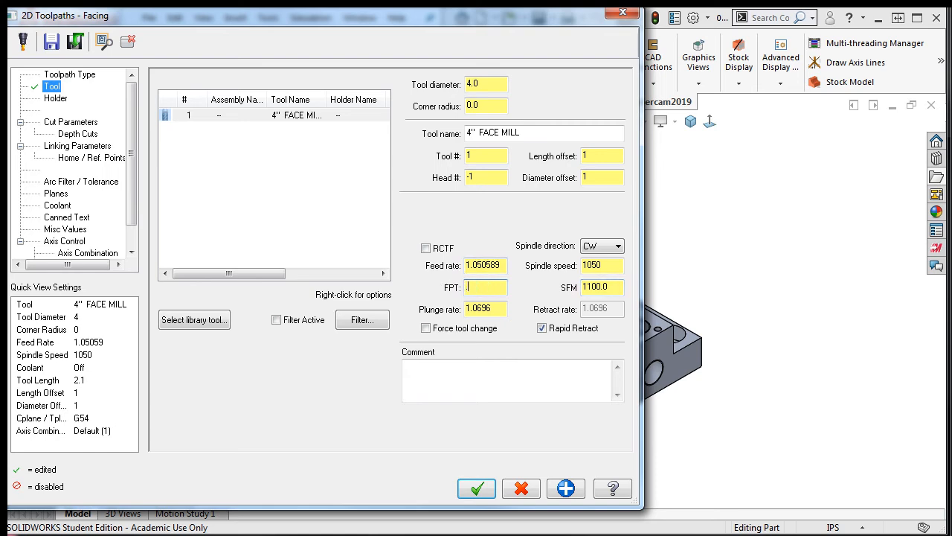
text(.01)
key(Tab)
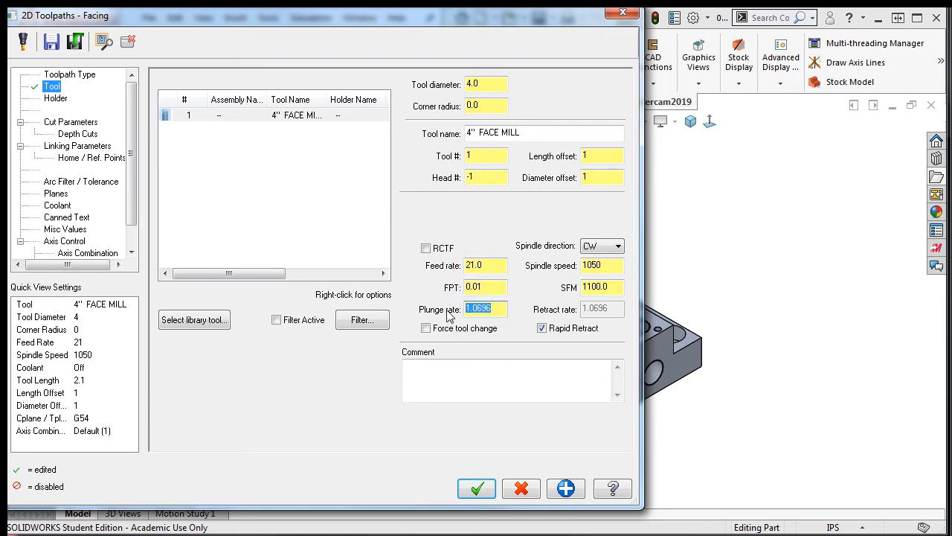
Set the plunge rate to 20 and enter the operation comment MACHINE TOP SURFACE
text(20)
click(439, 371)
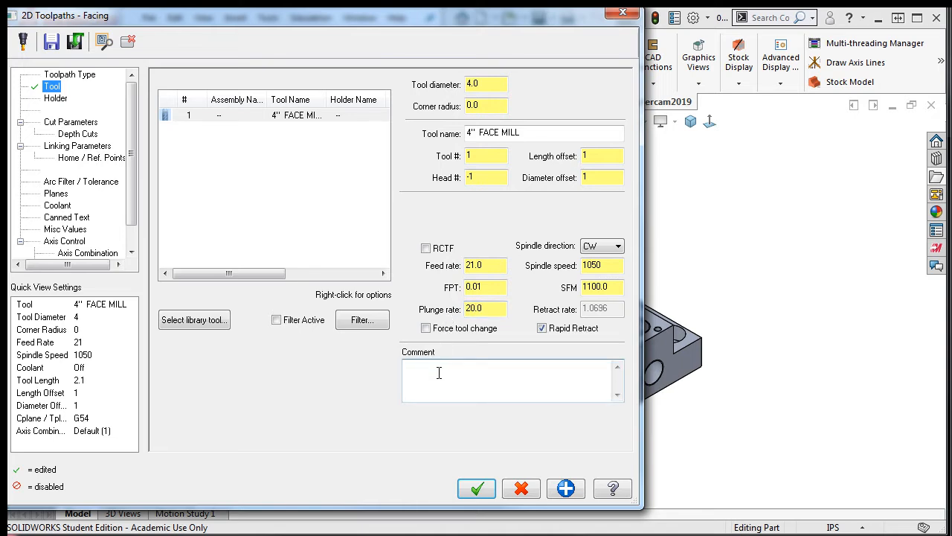
text(MACHINE TOP SURFACE)
Set the facing cut style to One pass and reduce the along overlap distance
click(89, 124)
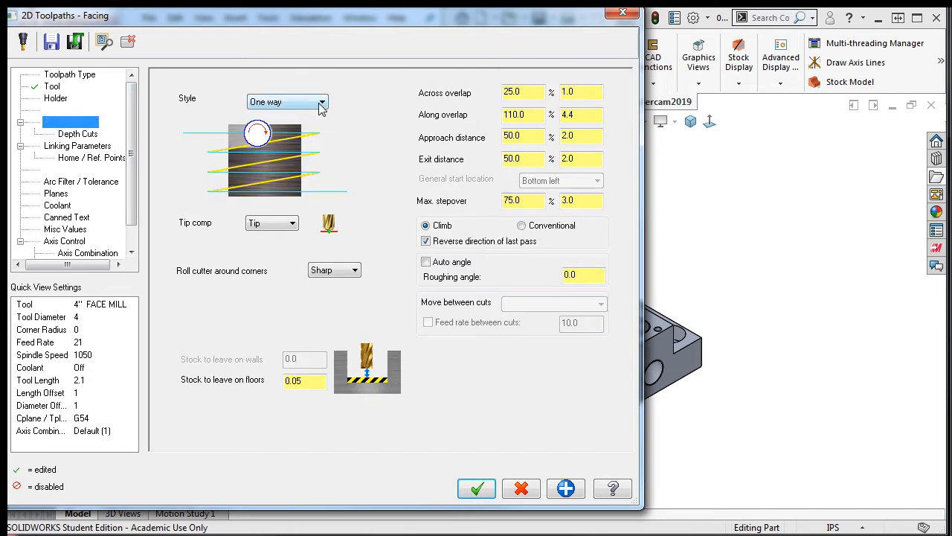
click(322, 102)
click(297, 136)
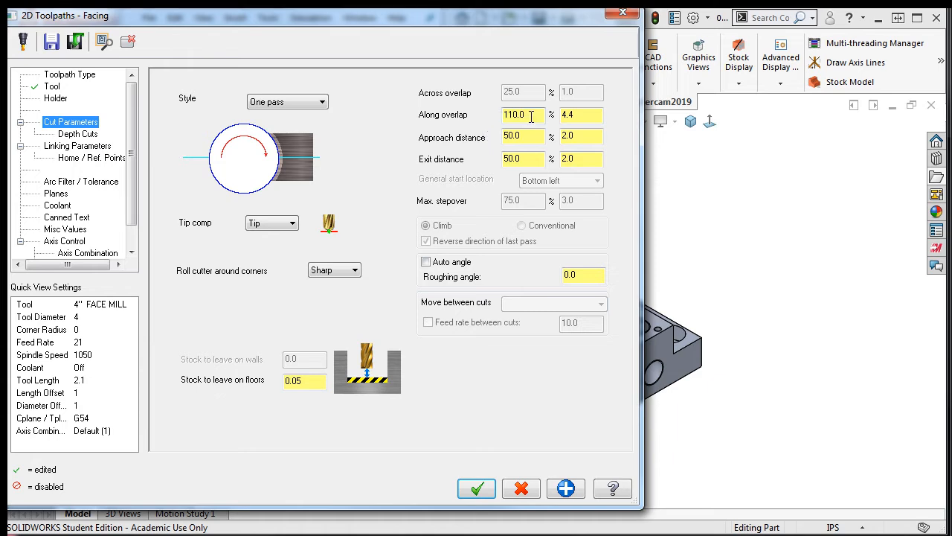
click(569, 116)
key(BackSpace)
text(1)
Set the approach and exit distances to 0.1 and the stock to leave on floors to 0
click(580, 137)
text(.1)
click(587, 160)
key(BackSpace)
text(1)
click(310, 382)
key(BackSpace)
Enable depth cuts with a max rough step of 0.1, 1 finish cut and a finish step of 0.02
click(89, 134)
click(336, 146)
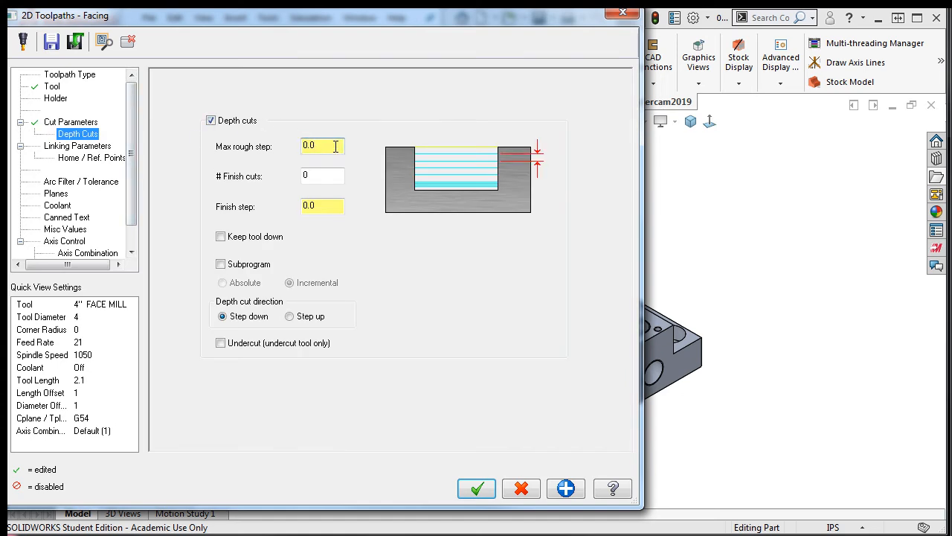
key(BackSpace)
text(1)
key(Tab)
text(1)
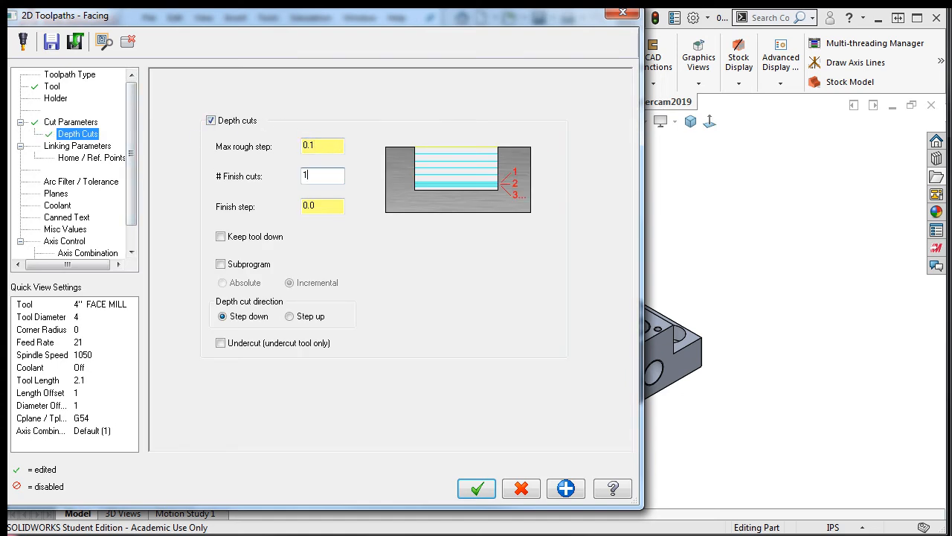
click(323, 207)
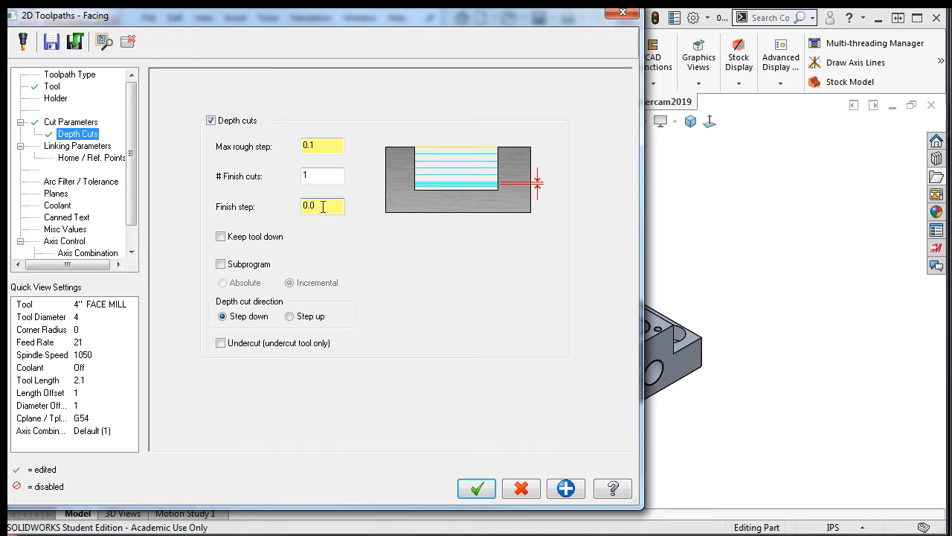
text(2)
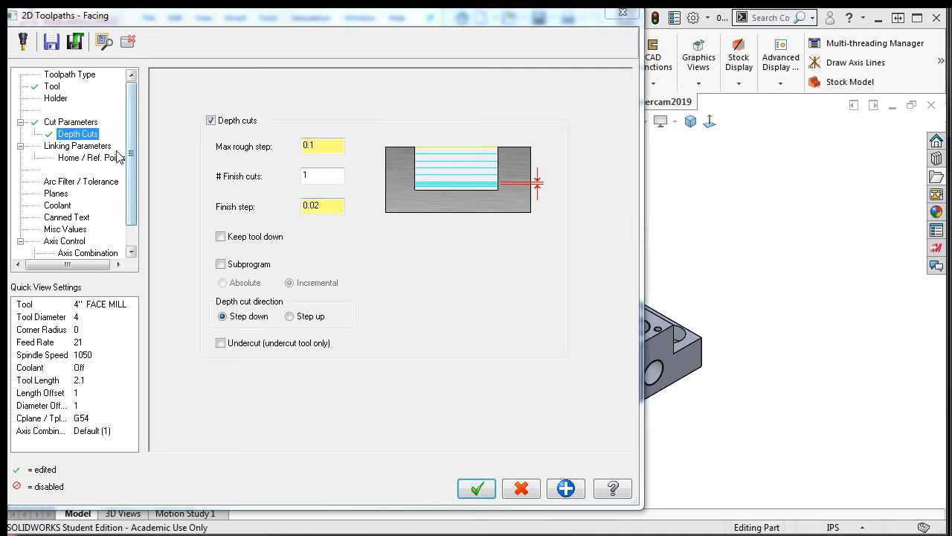
Turn flood coolant on and accept the settings to generate the facing toolpath
click(82, 146)
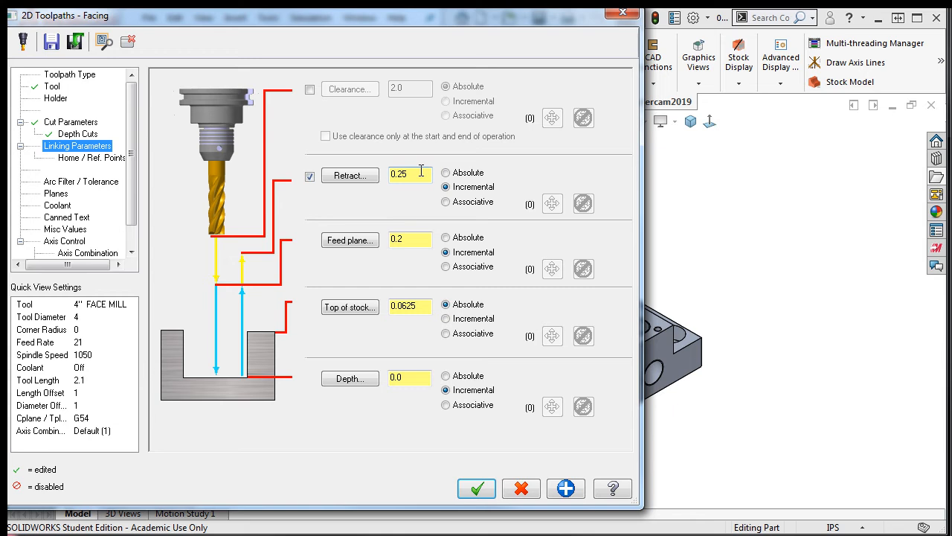
click(61, 206)
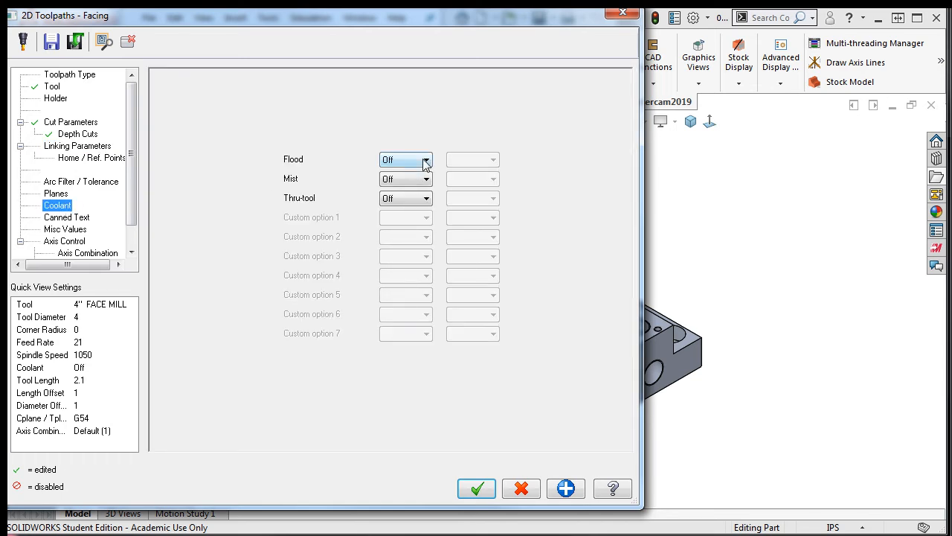
click(427, 163)
click(416, 180)
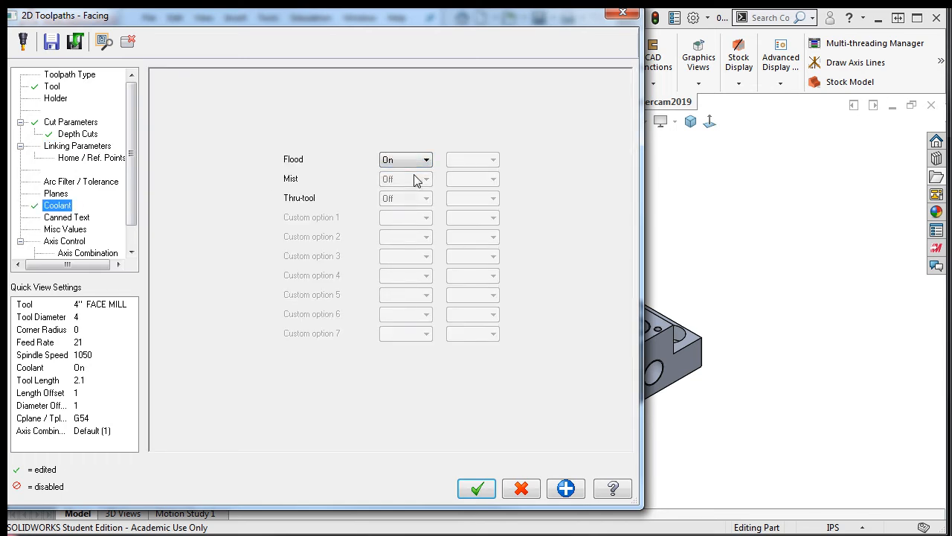
click(476, 488)
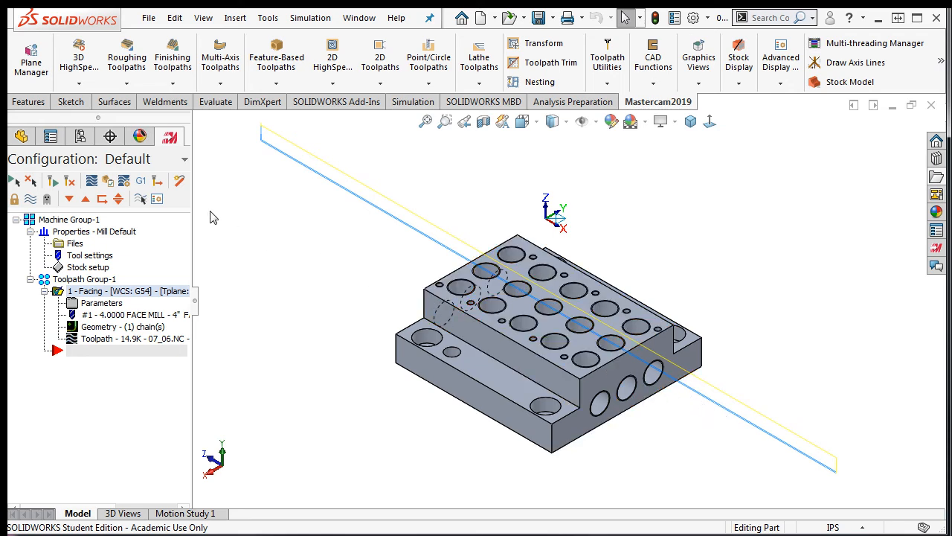
Open the Verify simulation of the facing operation and show the stock and tool in the Front (WCS) view
click(109, 180)
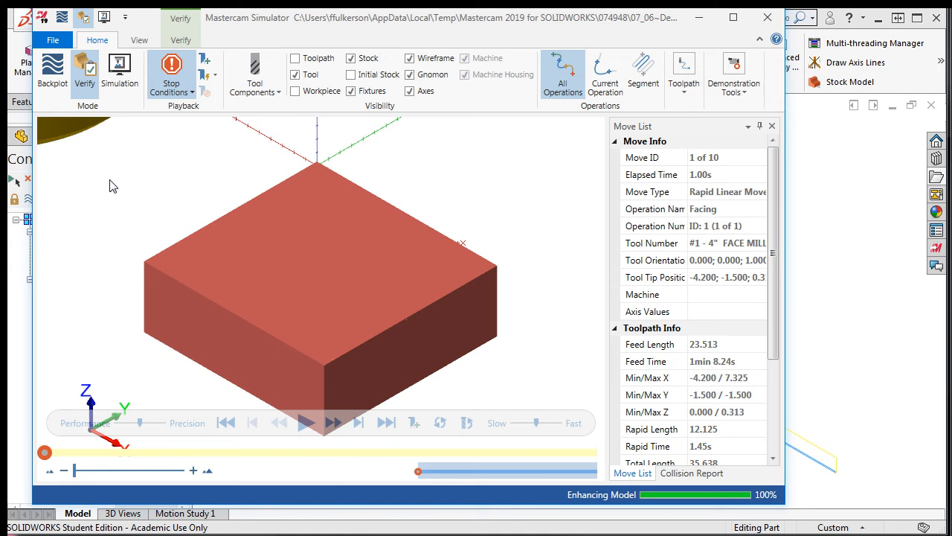
right_click(109, 186)
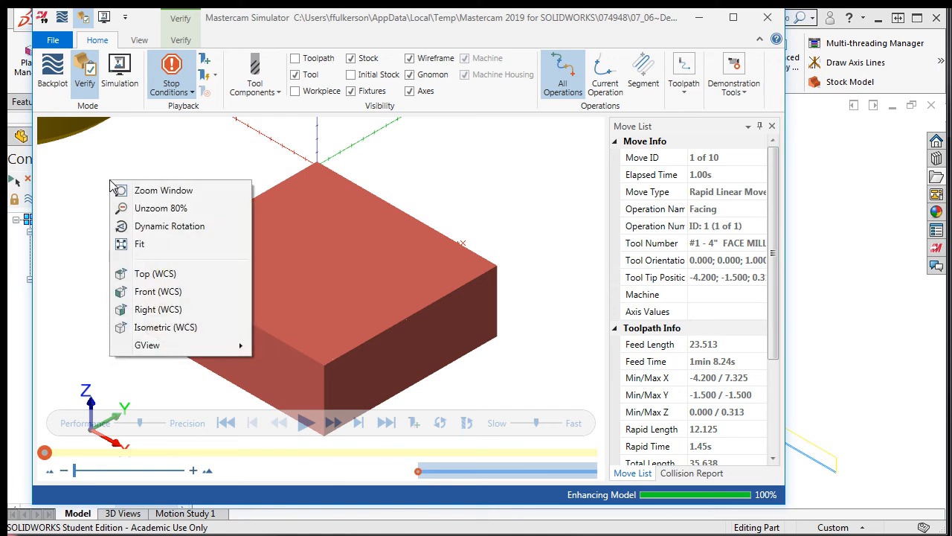
click(154, 292)
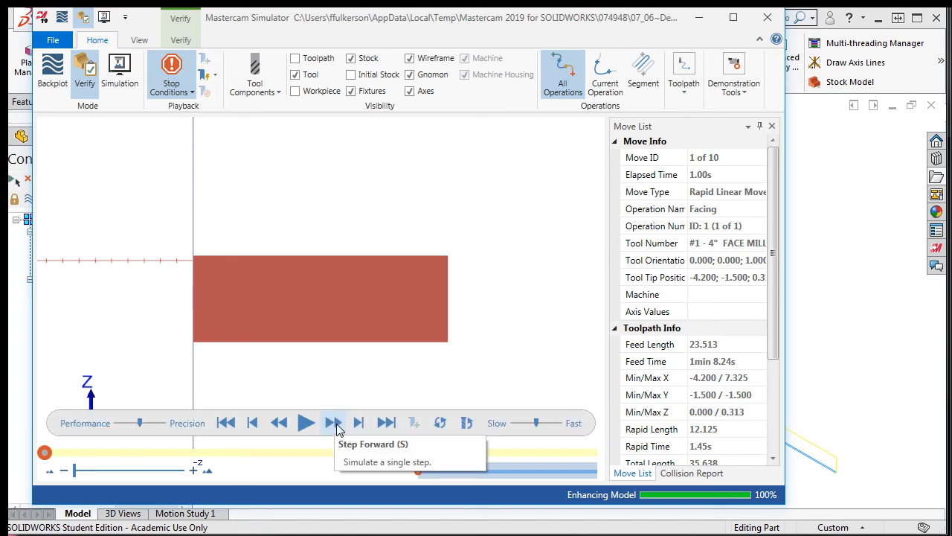
scroll(331, 385, down, 1)
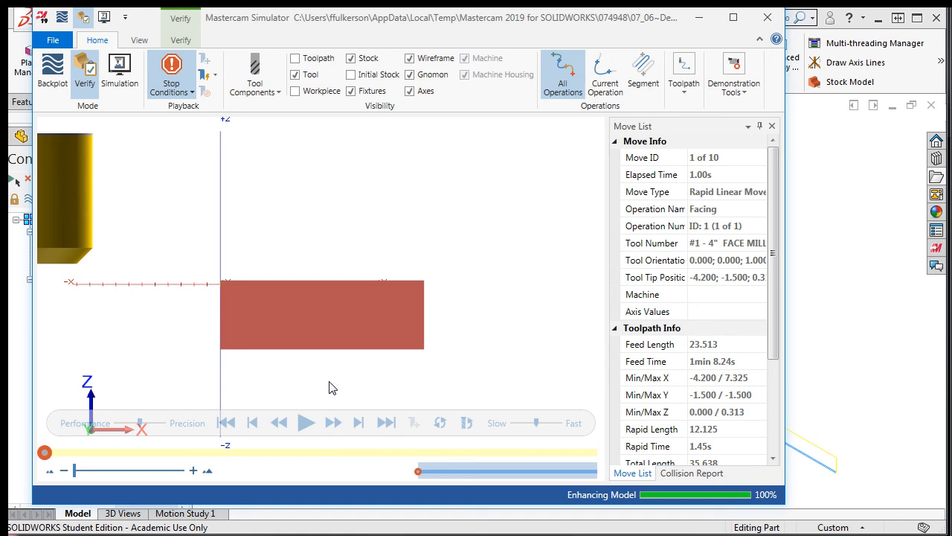
Step the facing simulation forward move by move through the roughing and finishing passes to its last move, and close the simulator
click(332, 422)
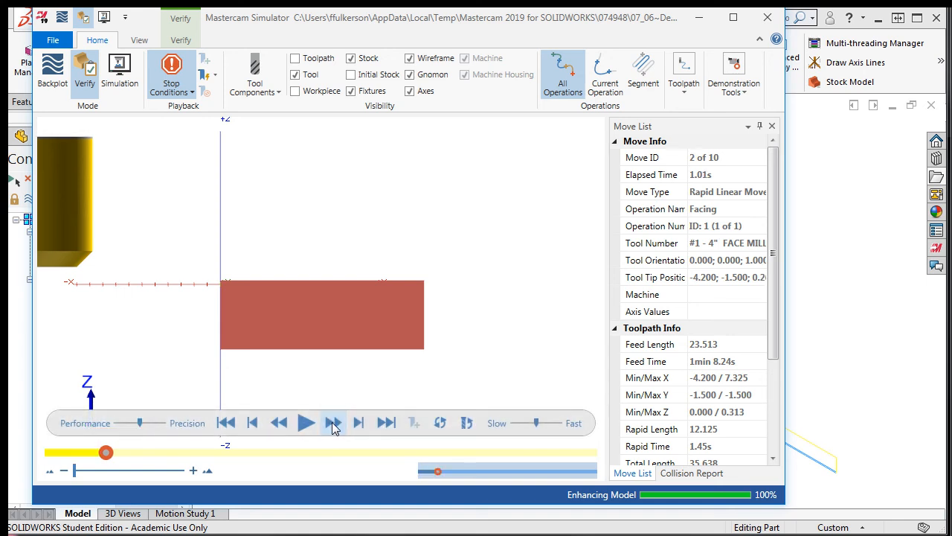
click(332, 421)
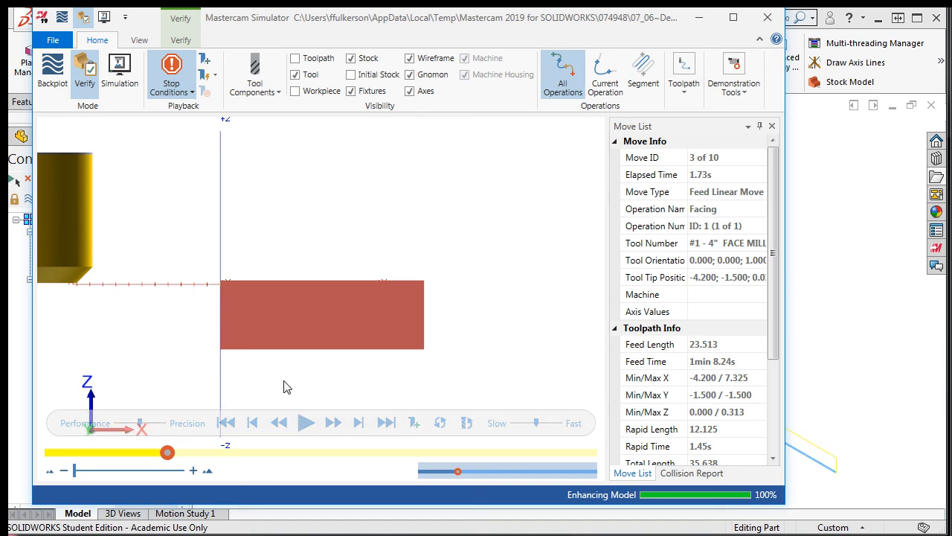
click(334, 422)
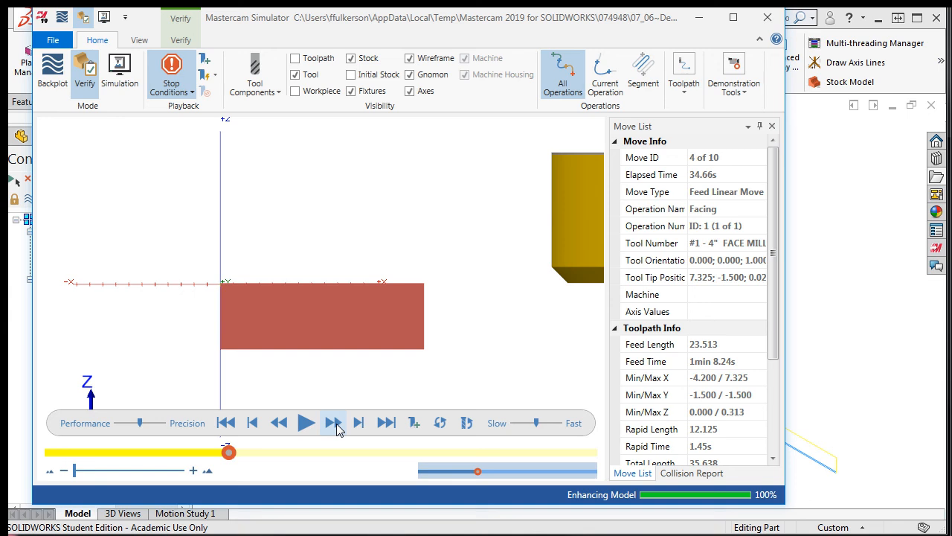
click(334, 423)
click(334, 423)
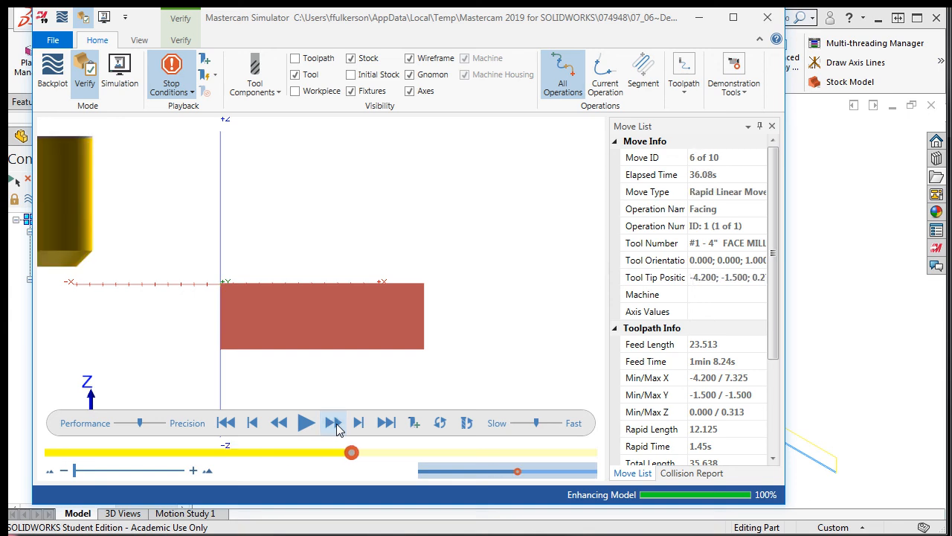
click(334, 424)
click(334, 424)
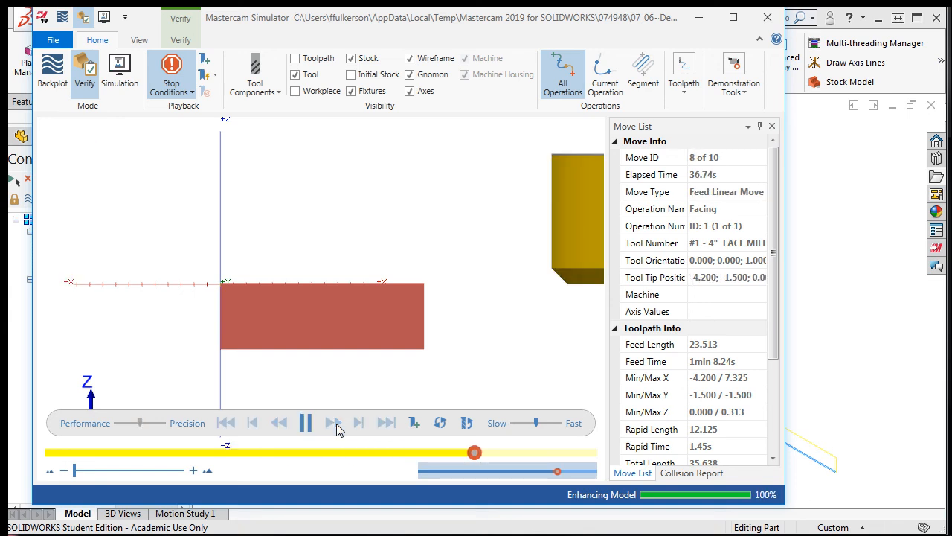
click(334, 423)
click(334, 424)
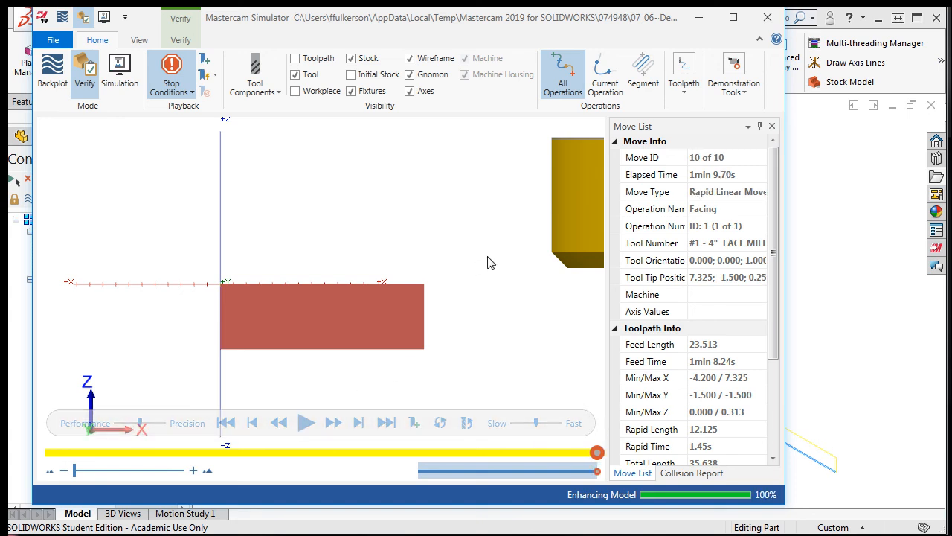
click(766, 19)
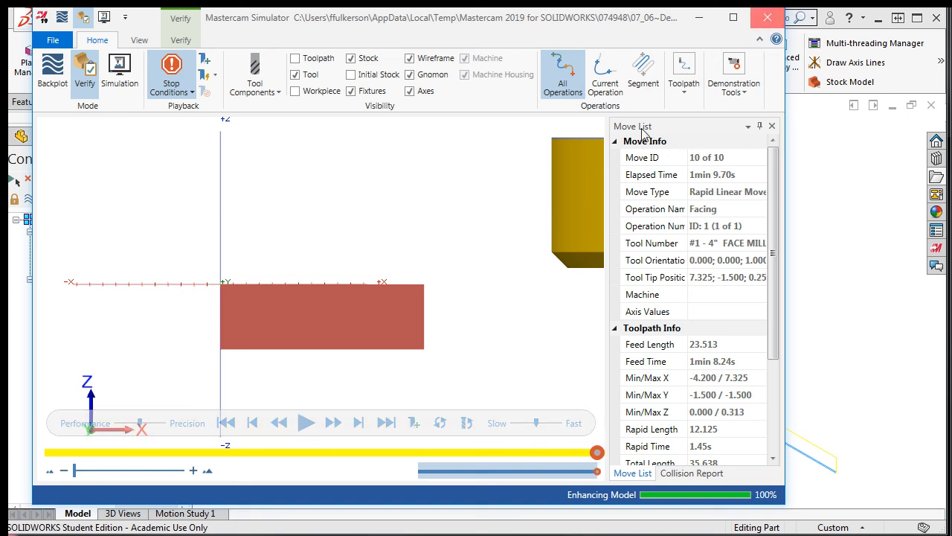